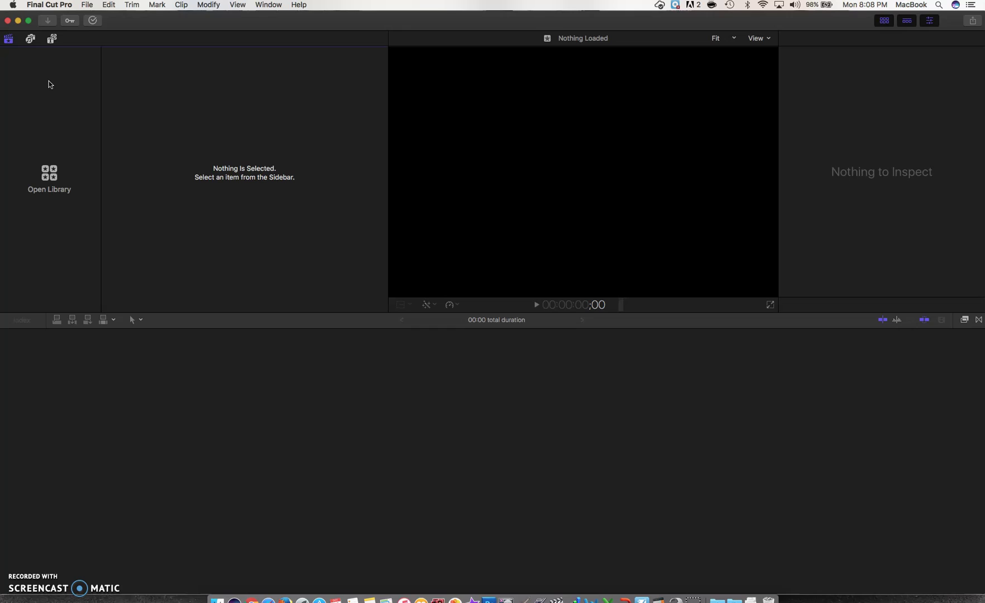
# Step: Create a new library named 'Period 1A' and save it in Movies
pyautogui.click(85, 6)
pyautogui.click(109, 6)
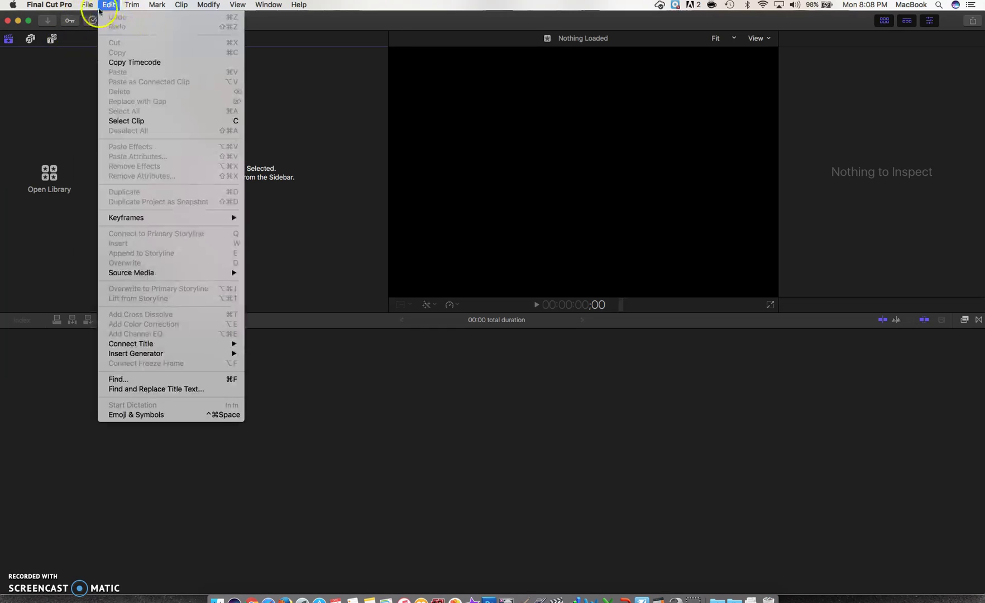
pyautogui.click(87, 5)
pyautogui.click(156, 19)
pyautogui.click(235, 39)
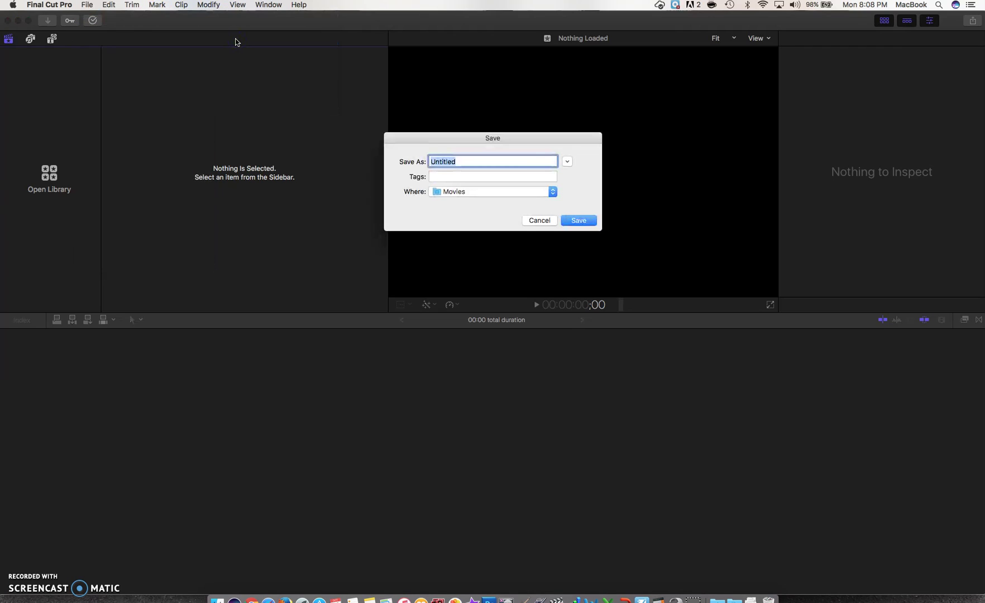
pyautogui.write('Period 1A')
pyautogui.click(579, 220)
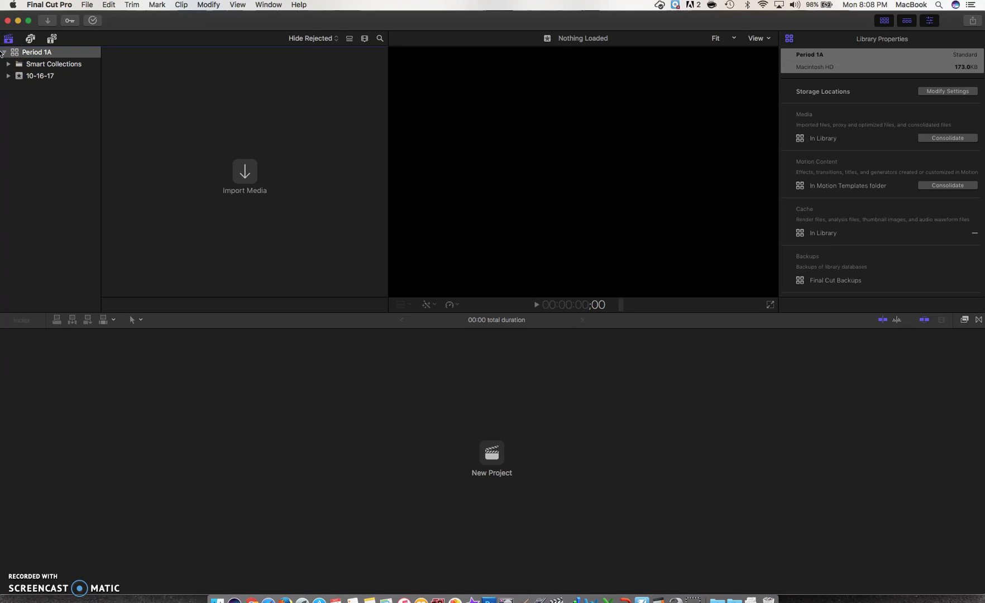
# Step: Replace the Period 1A event name '10-16-17' with 'USA NTIS Footage'
pyautogui.click(20, 99)
pyautogui.click(37, 78)
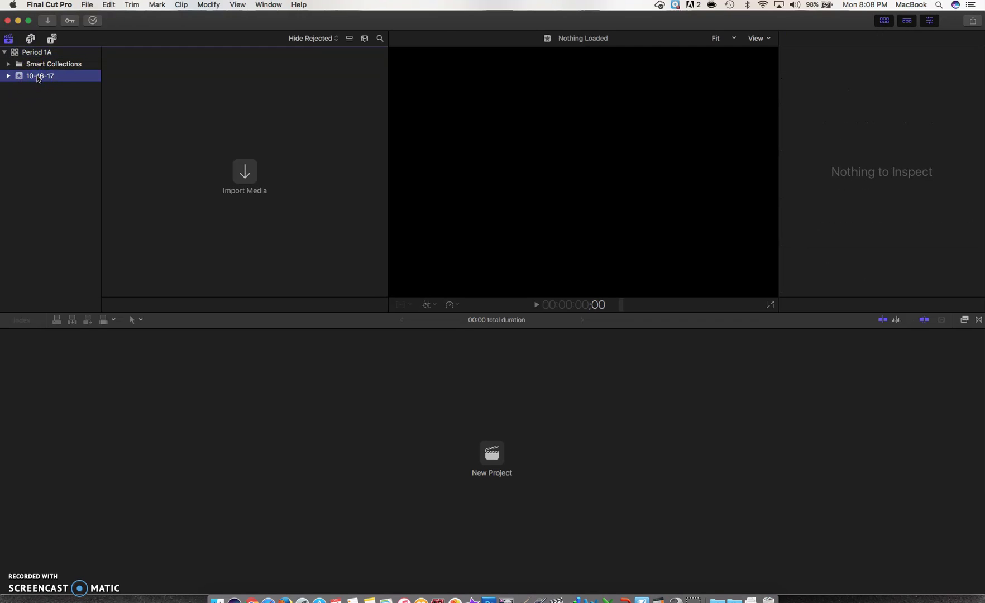
pyautogui.click(61, 76)
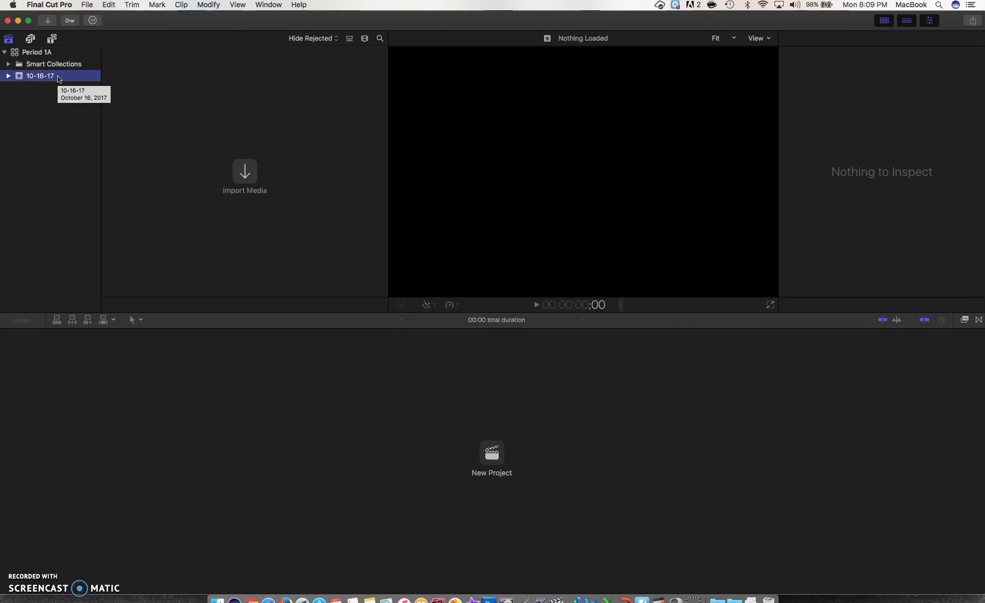
pyautogui.click(54, 78)
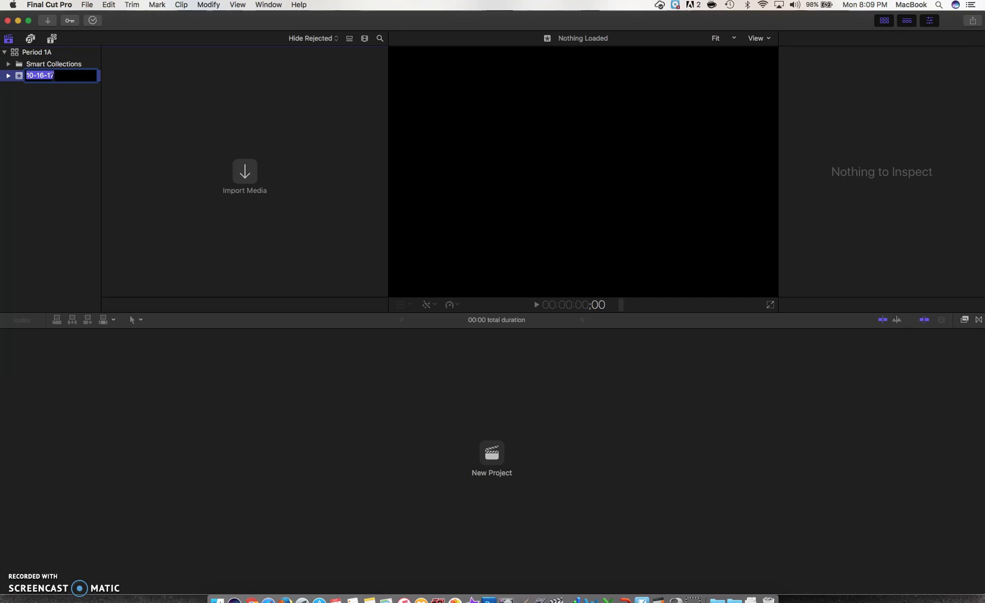
pyautogui.press('BackSpace')
pyautogui.write('USA NTIS Footage')
pyautogui.press('Return')
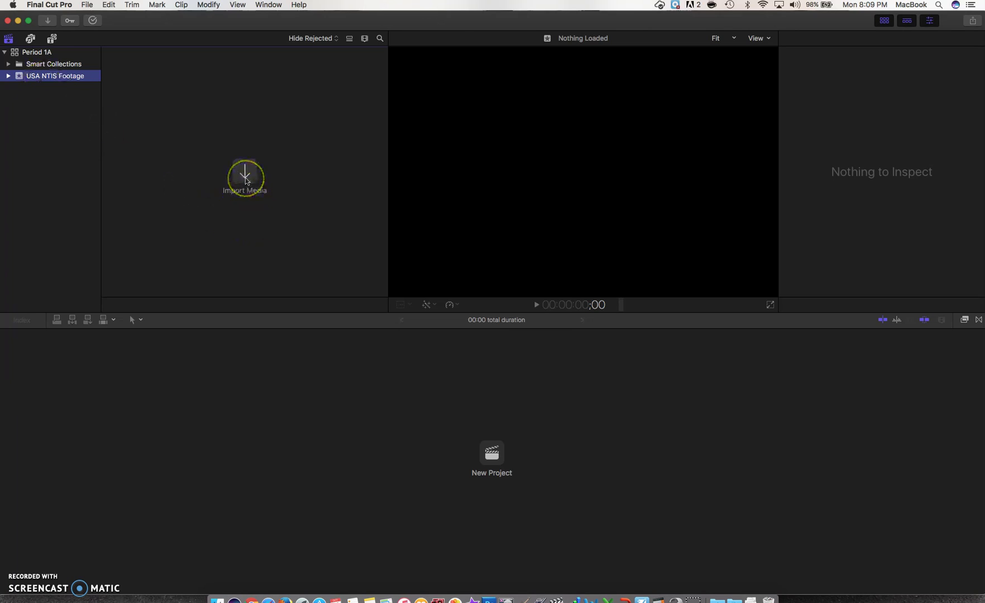
# Step: Open Media Import with NTIS 2017 kept as the source folder listing its 12 clips
pyautogui.click(86, 5)
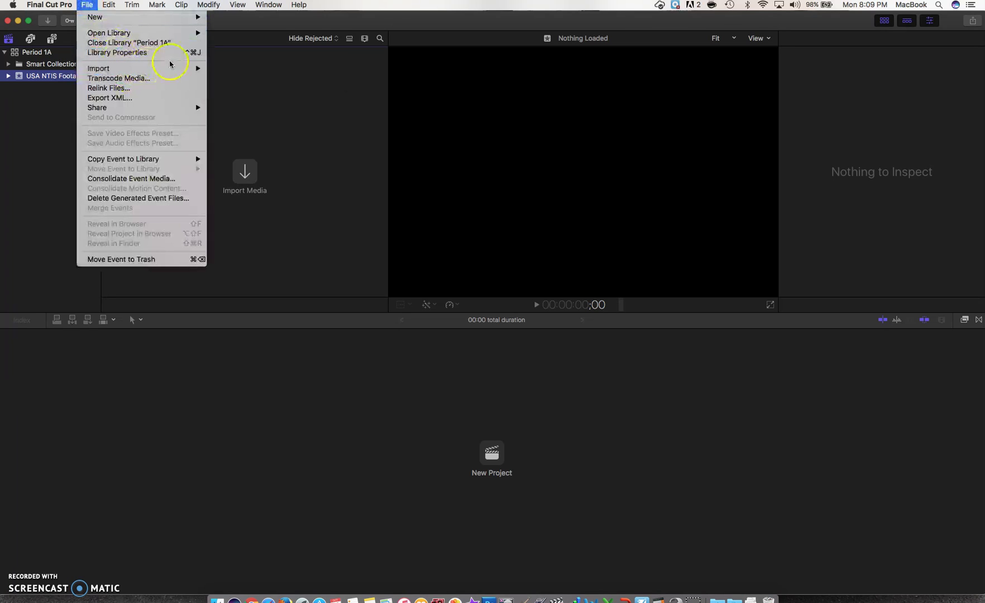
pyautogui.moveTo(195, 68)
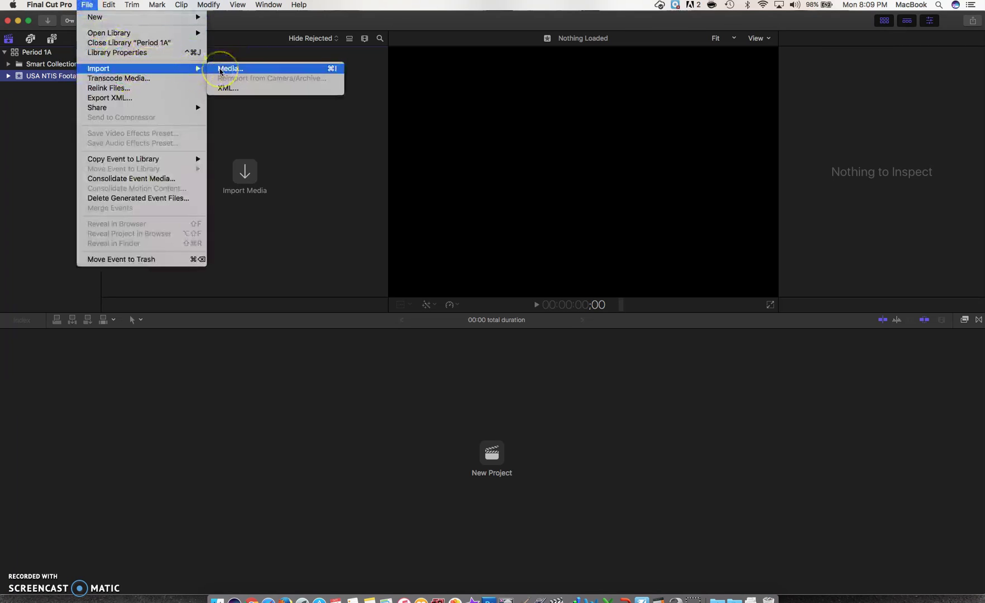
pyautogui.click(220, 70)
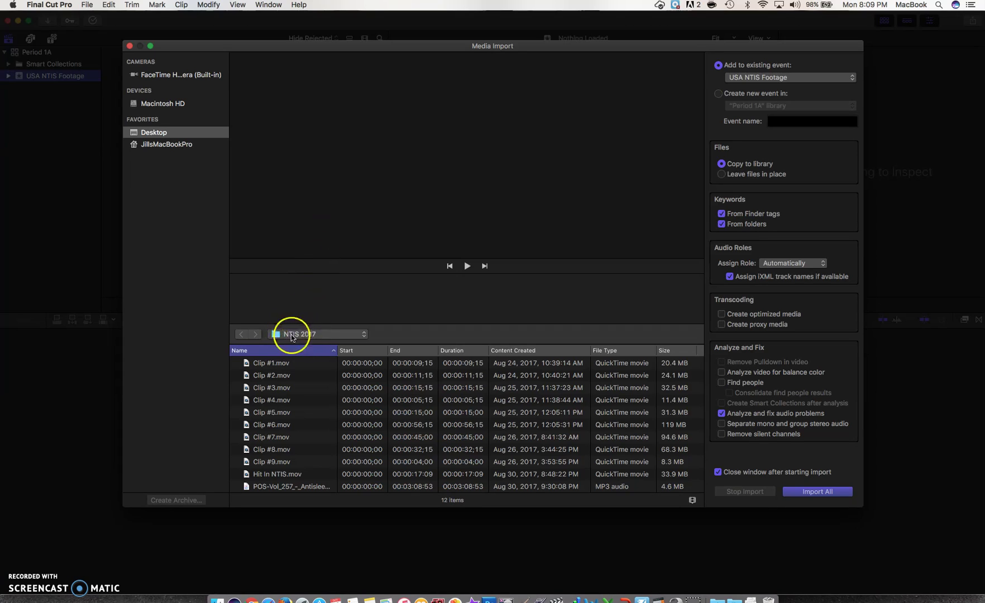
pyautogui.click(314, 334)
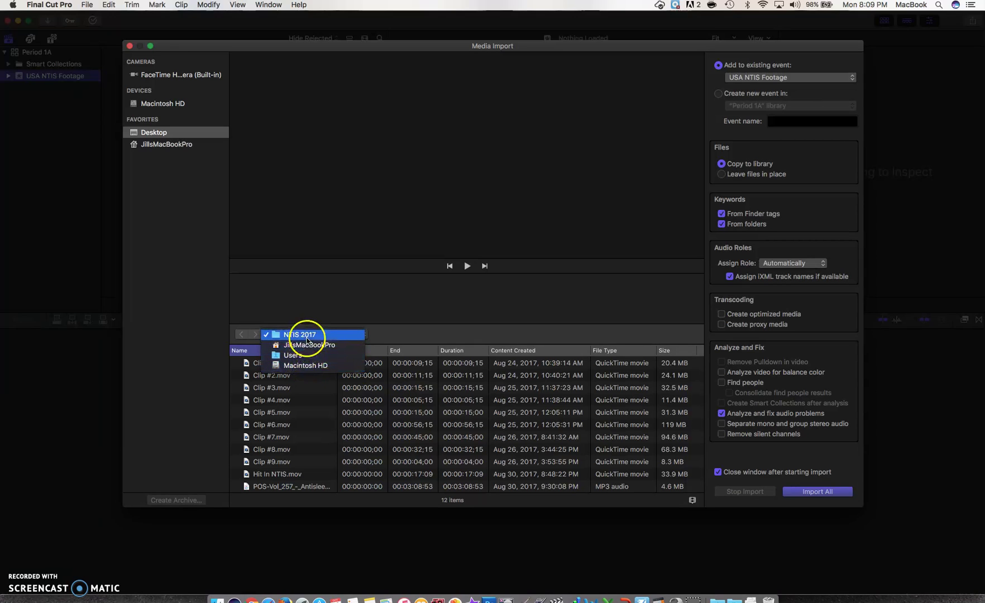
pyautogui.click(306, 335)
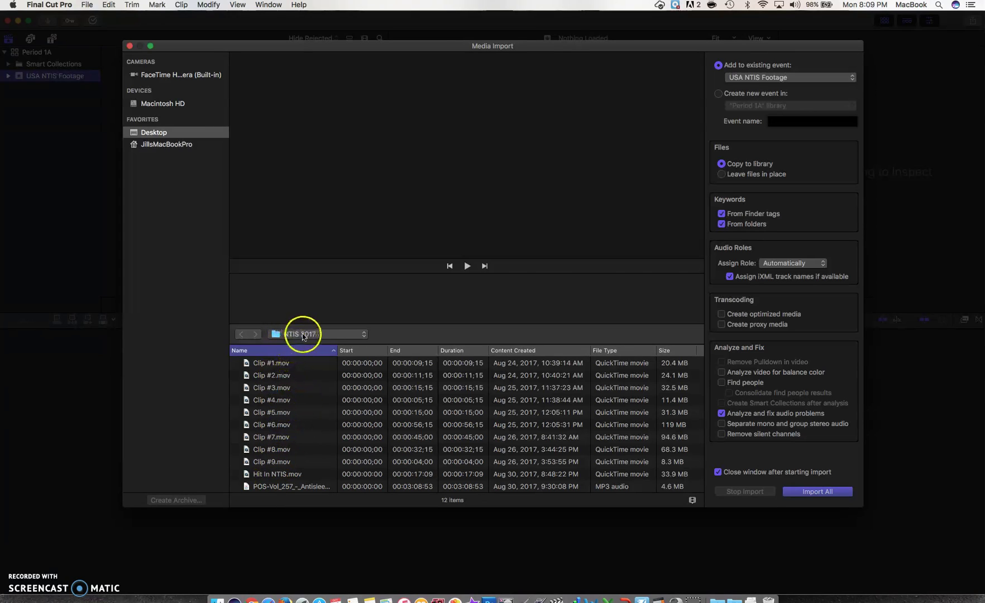
# Step: Preview Clips #1, #4, #6 and #8 in the Media Import window
pyautogui.click(281, 368)
pyautogui.click(280, 400)
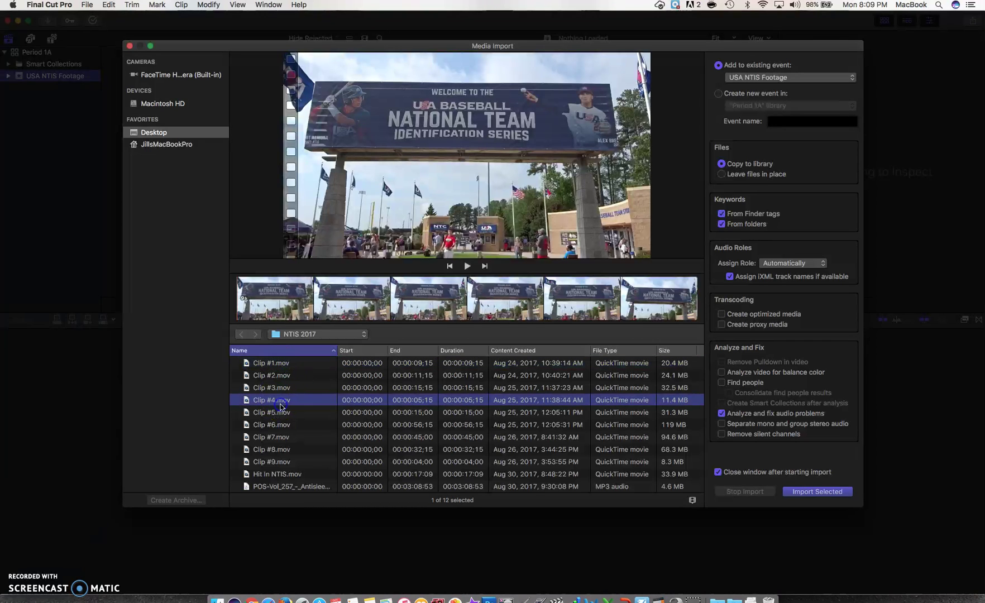
pyautogui.click(286, 363)
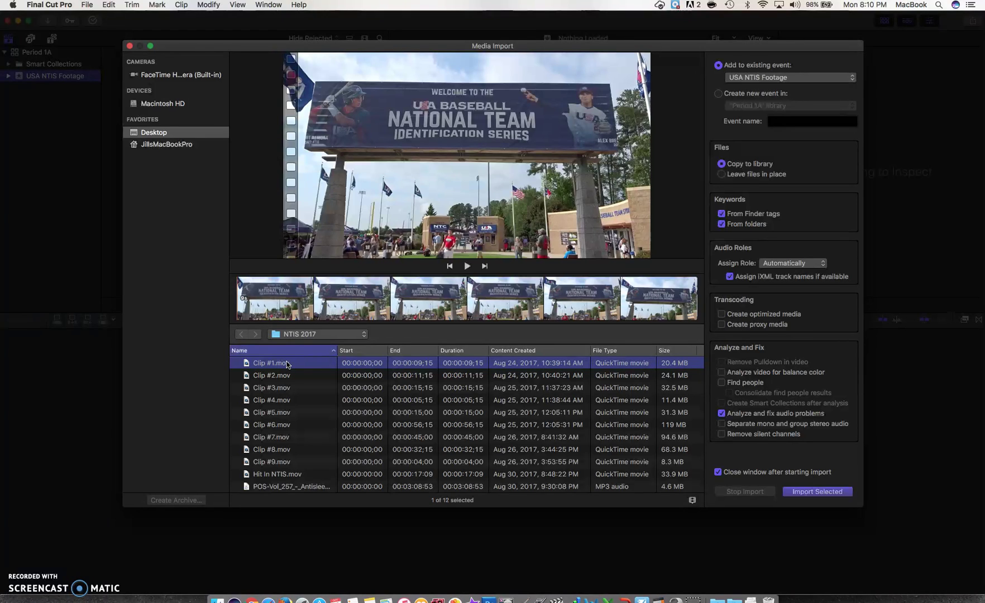
pyautogui.keyDown('super'); pyautogui.click(281, 400); pyautogui.keyUp('super')
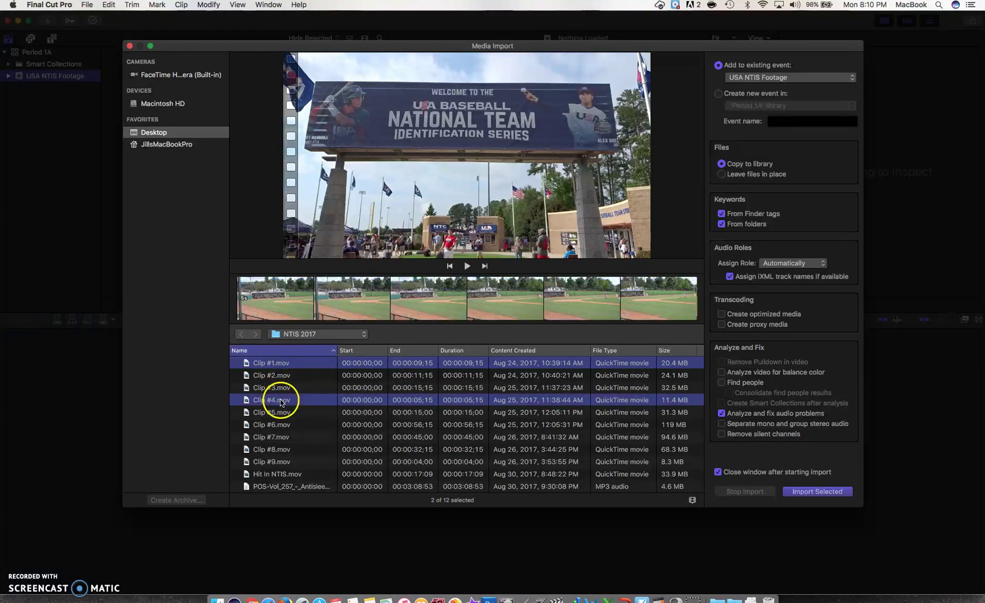
pyautogui.keyDown('super'); pyautogui.click(279, 450); pyautogui.keyUp('super')
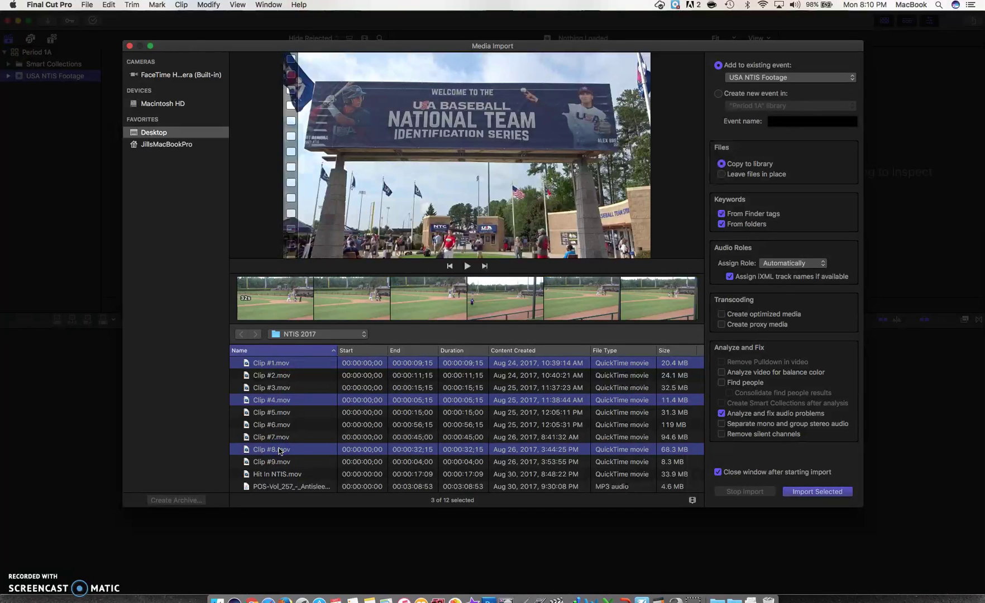
pyautogui.click(283, 426)
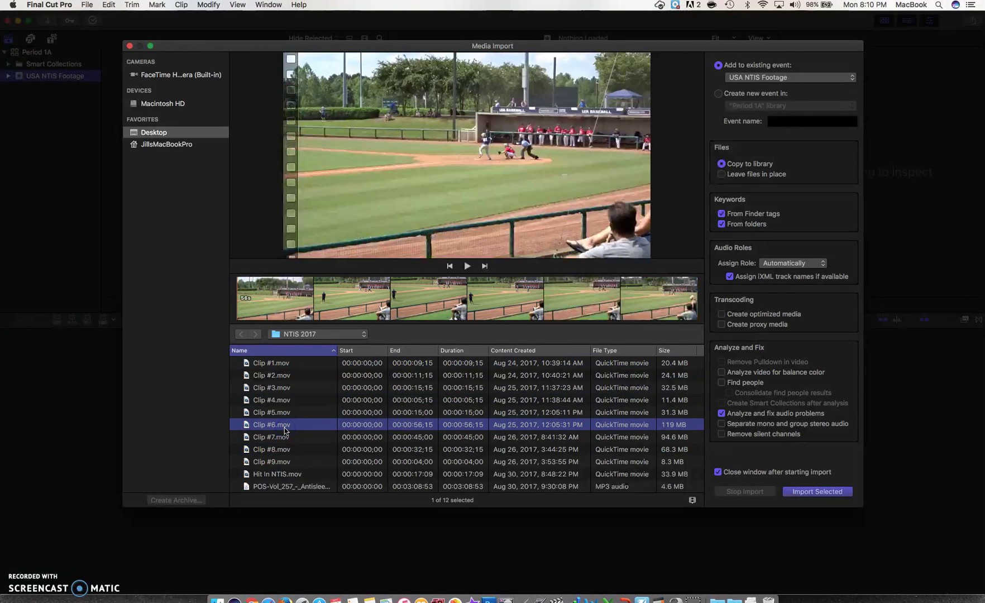
# Step: Select all 12 clips and target the existing USA NTIS Footage event
pyautogui.press('super+a')
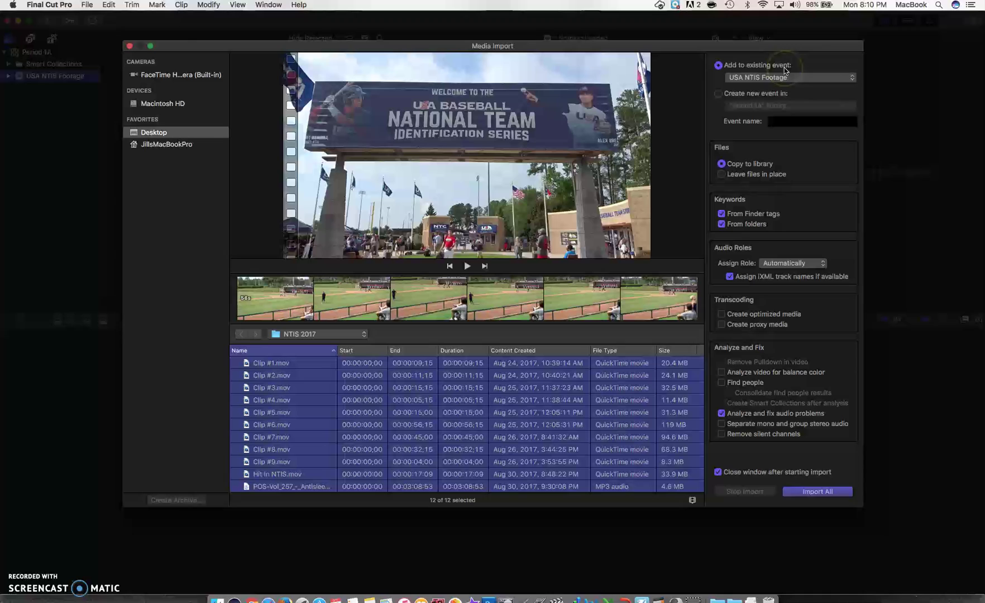
pyautogui.click(718, 94)
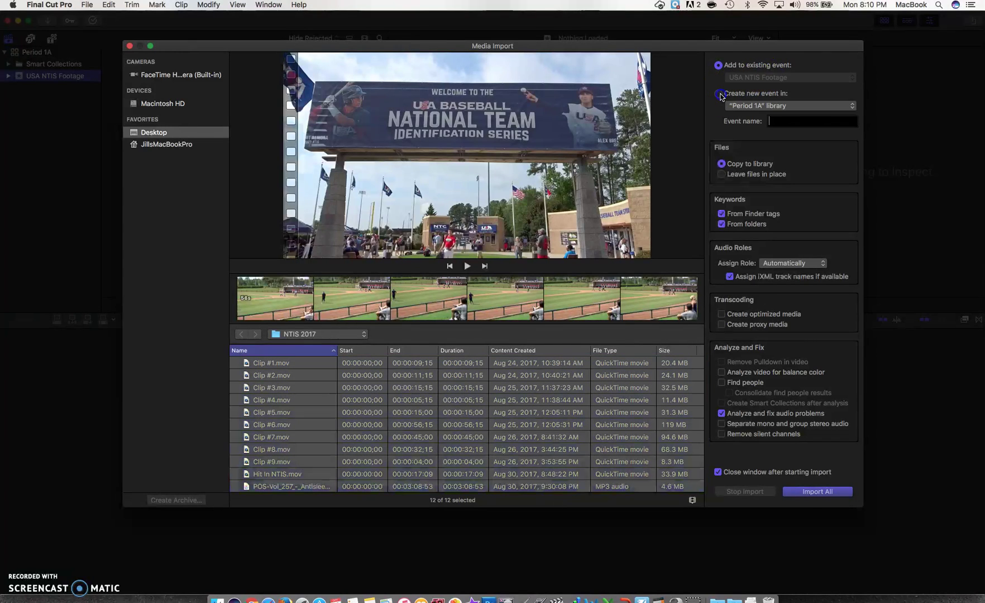
pyautogui.click(720, 74)
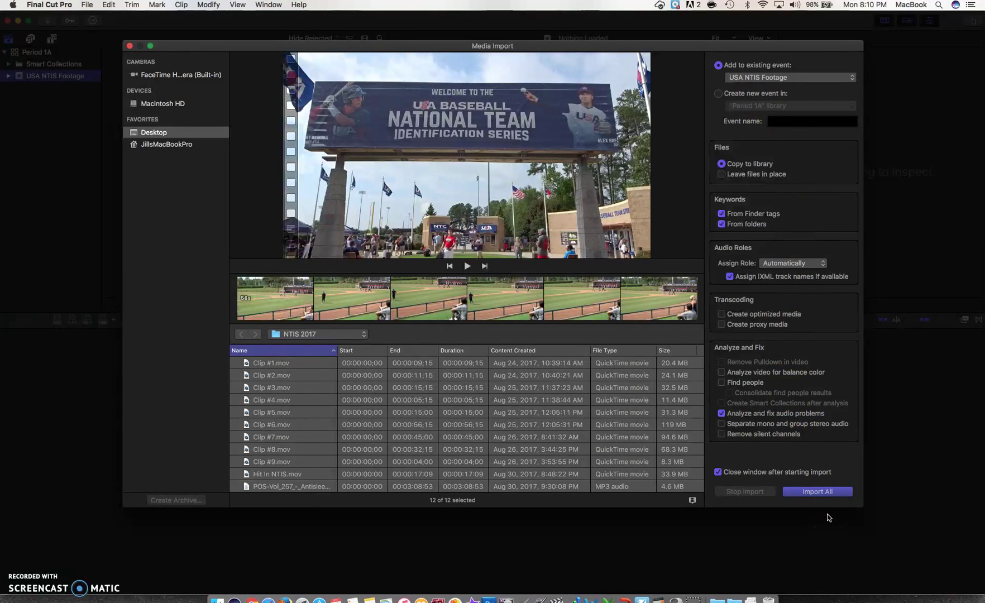
# Step: Import all 12 clips, then check progress in Background Tasks and close it
pyautogui.click(819, 491)
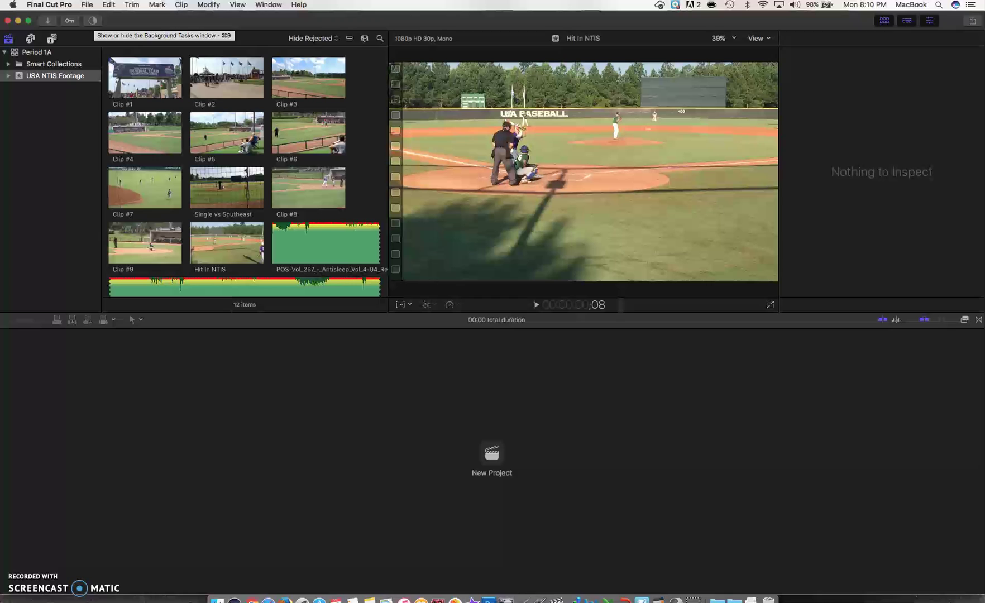
pyautogui.click(268, 4)
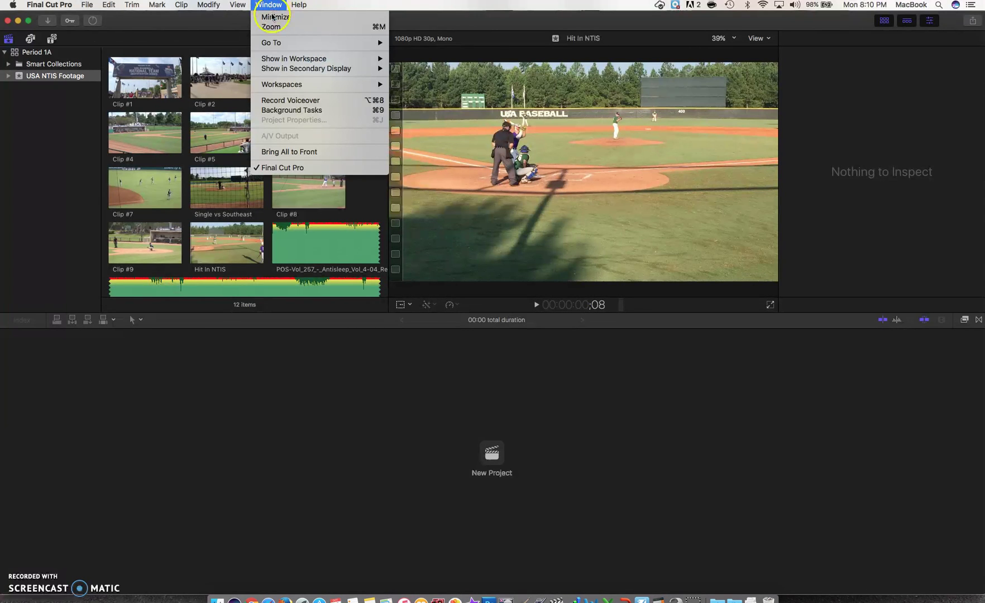
pyautogui.click(292, 112)
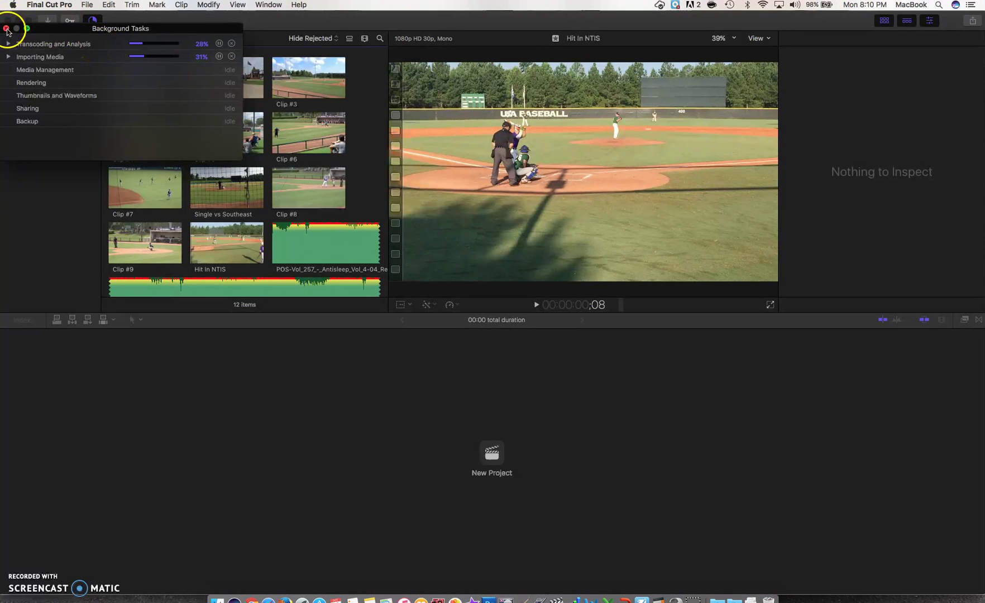
pyautogui.click(6, 28)
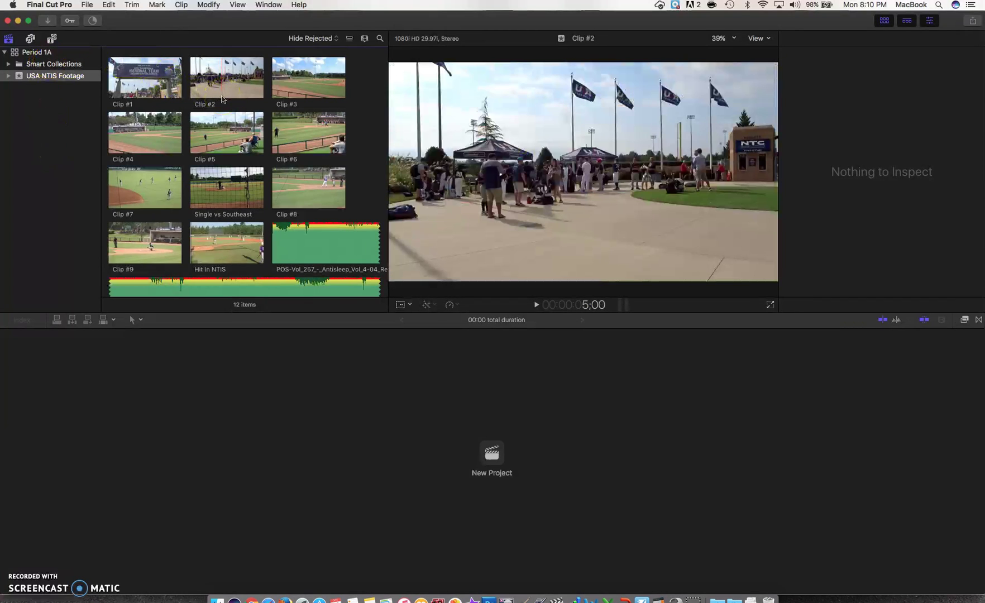
# Step: Preview Clips #1, #2 and #5 in the viewer, then clear the browser selection
pyautogui.click(202, 82)
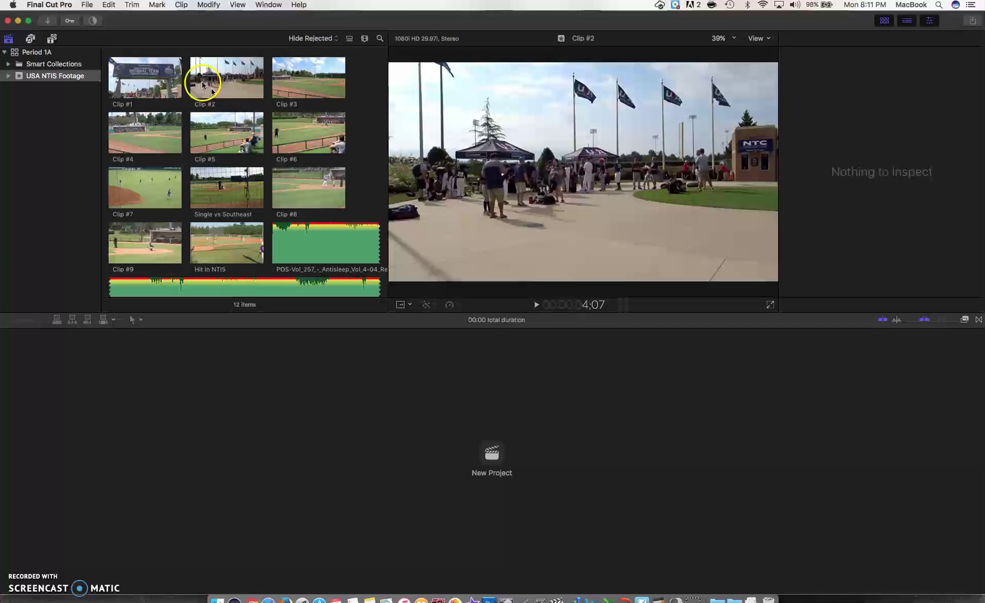
pyautogui.click(165, 78)
pyautogui.scroll(-2, 176, 77)
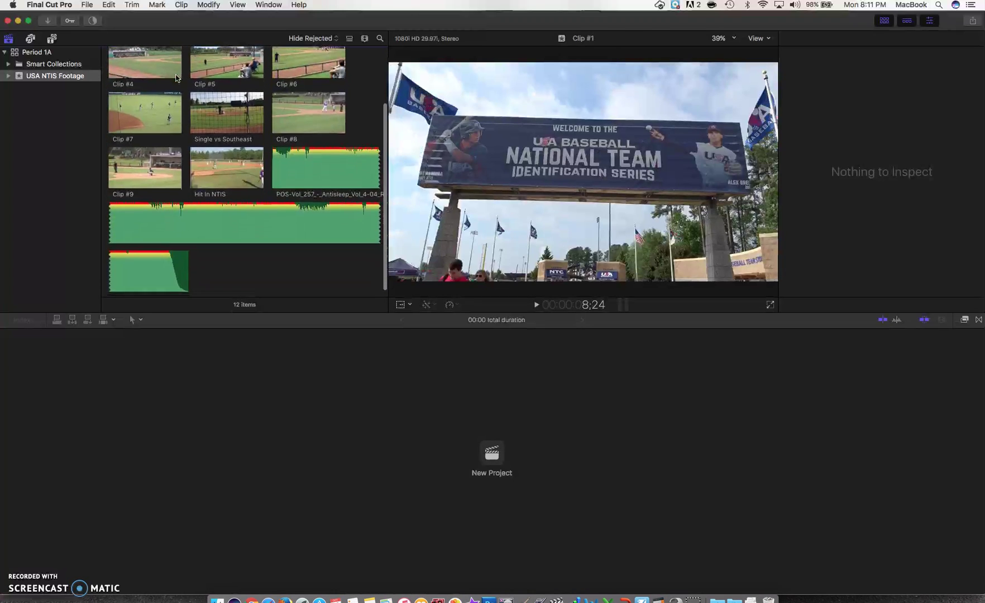
pyautogui.scroll(5, 176, 77)
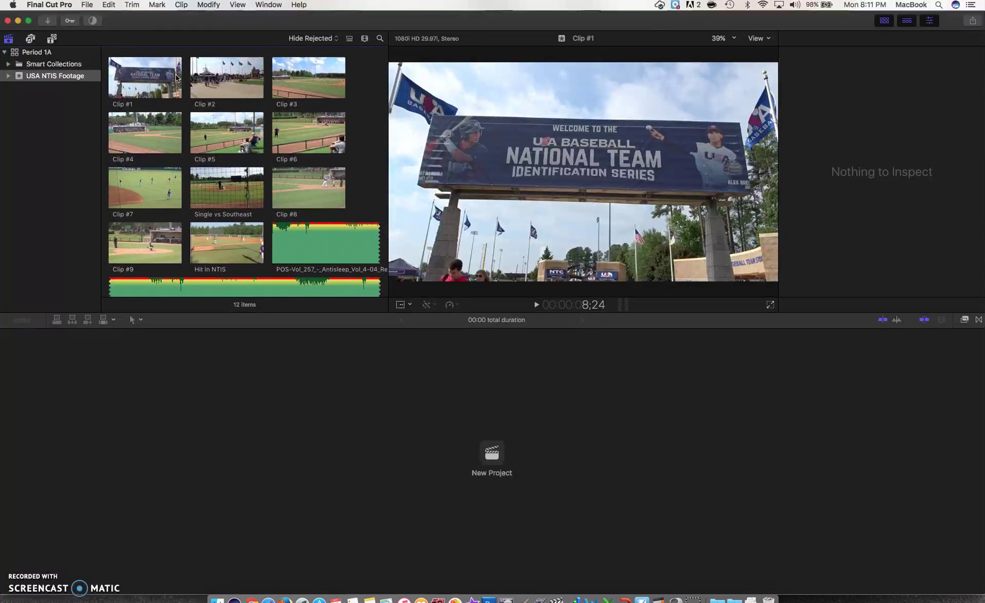
pyautogui.click(73, 103)
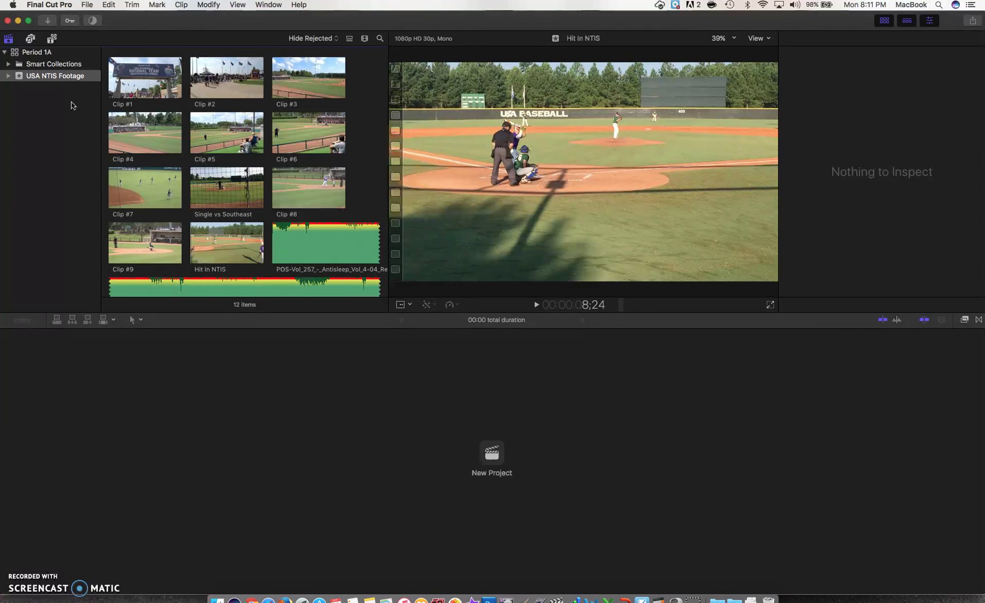
pyautogui.click(214, 132)
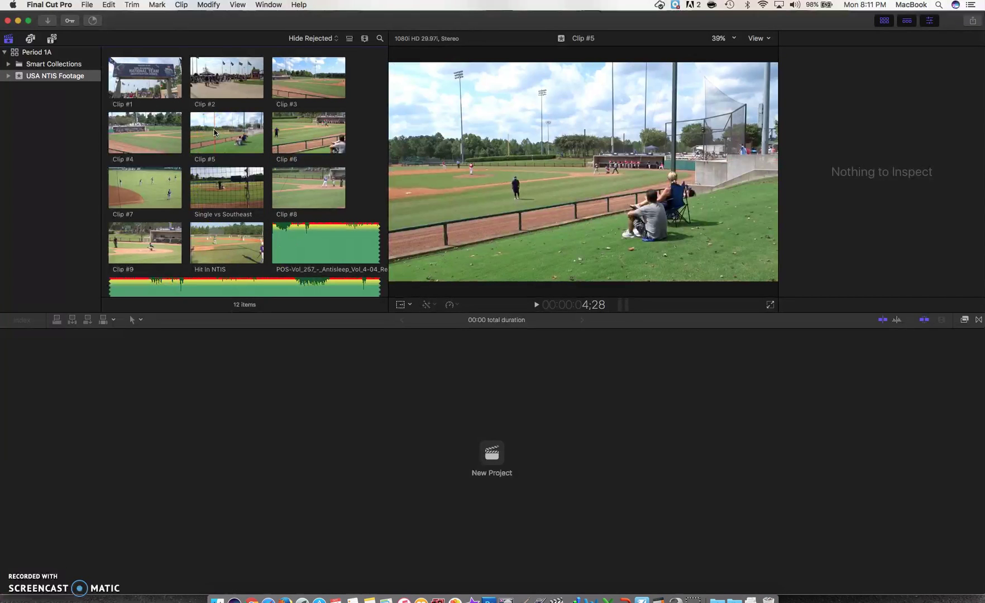
pyautogui.click(72, 163)
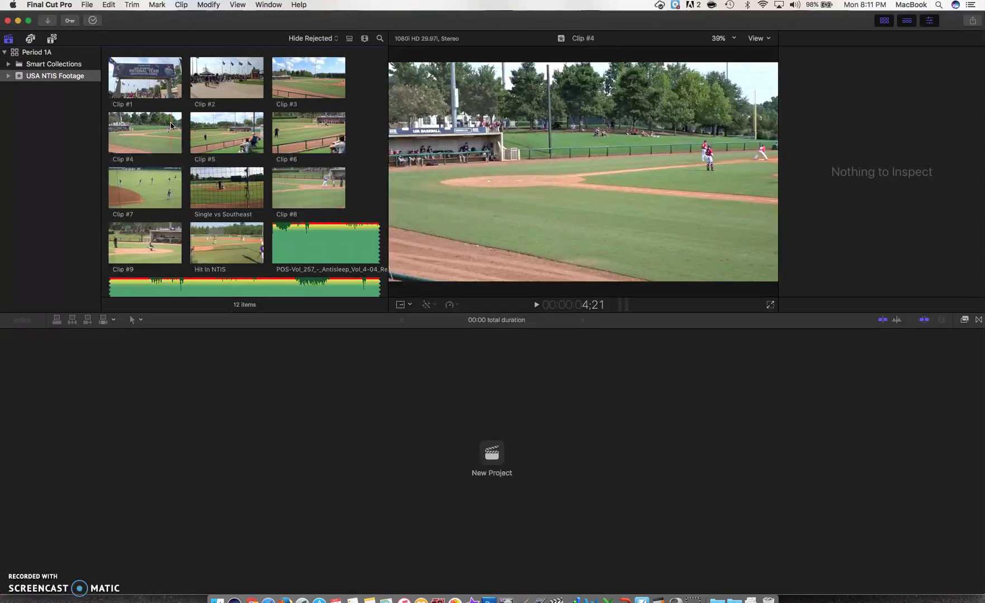
pyautogui.click(44, 110)
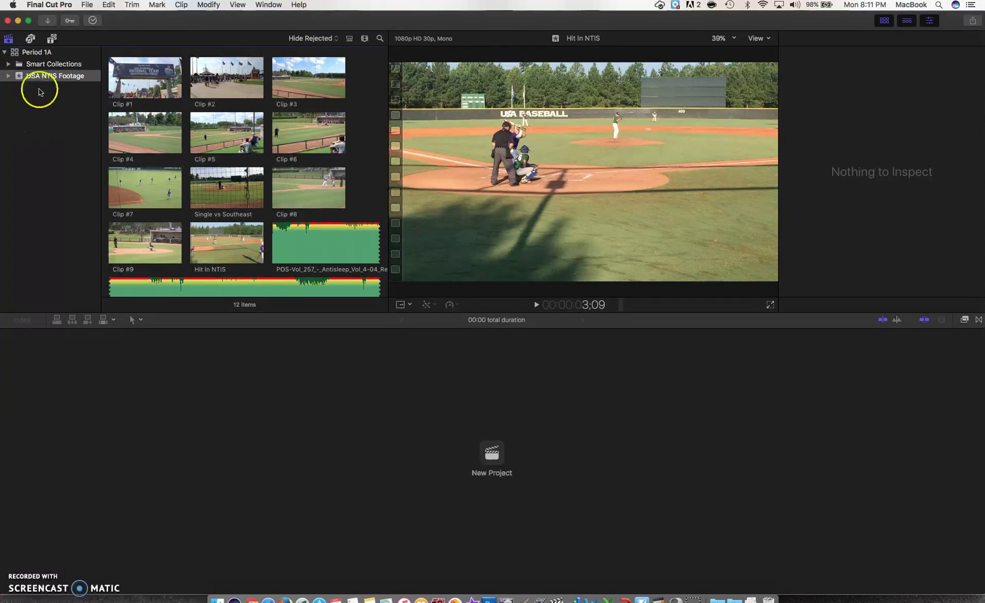
# Step: Create a 1080p HD 60p stereo project 'Montage' in the USA NTIS Footage event
pyautogui.click(86, 5)
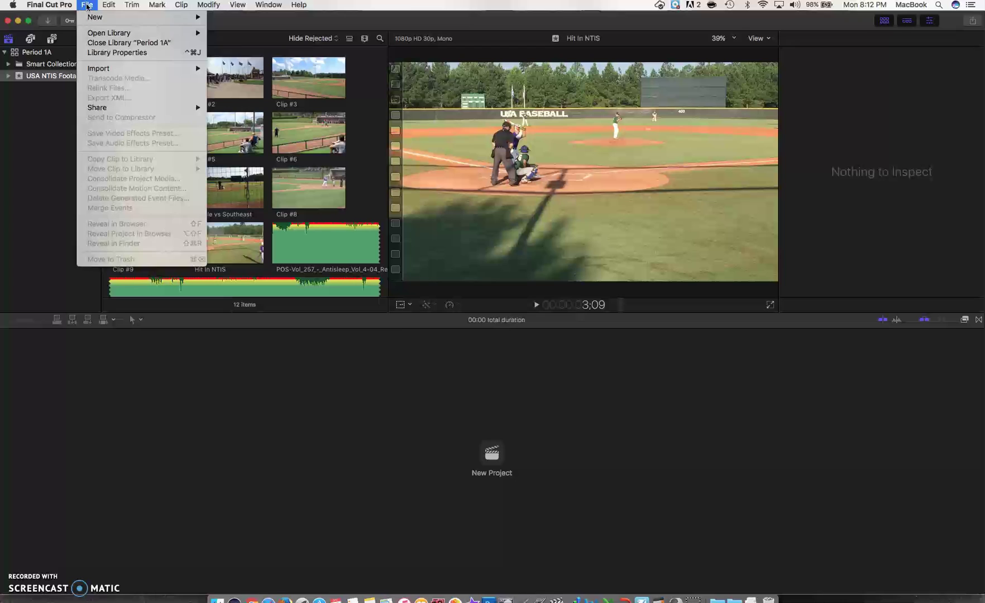
pyautogui.click(96, 19)
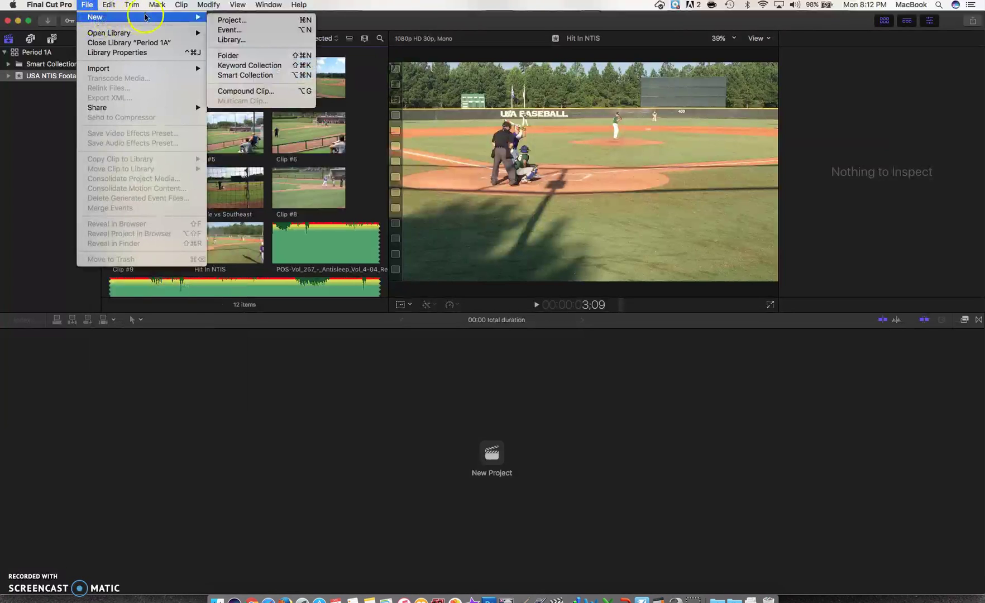
pyautogui.click(227, 25)
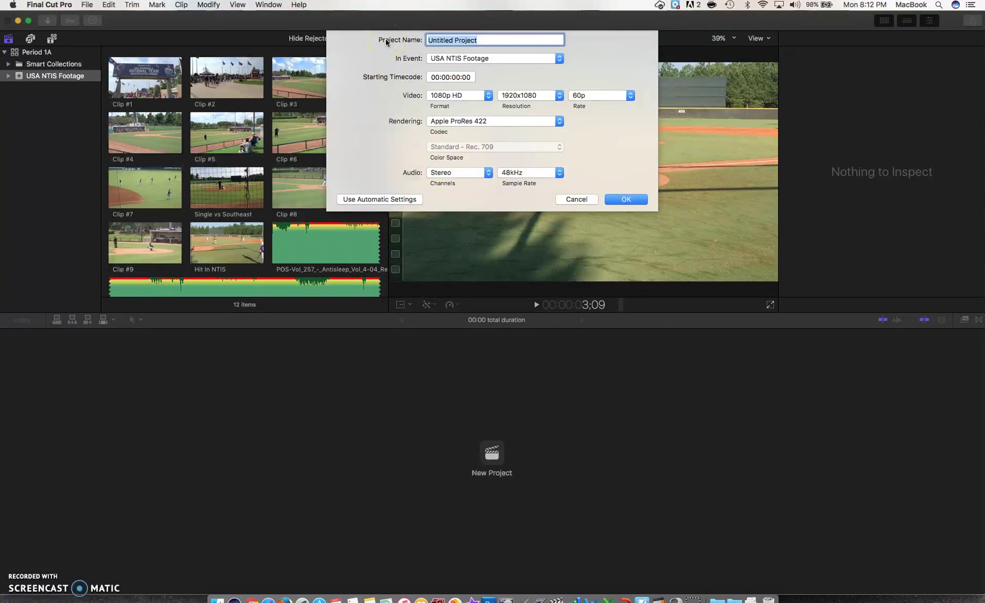
pyautogui.write('Montage')
pyautogui.click(473, 41)
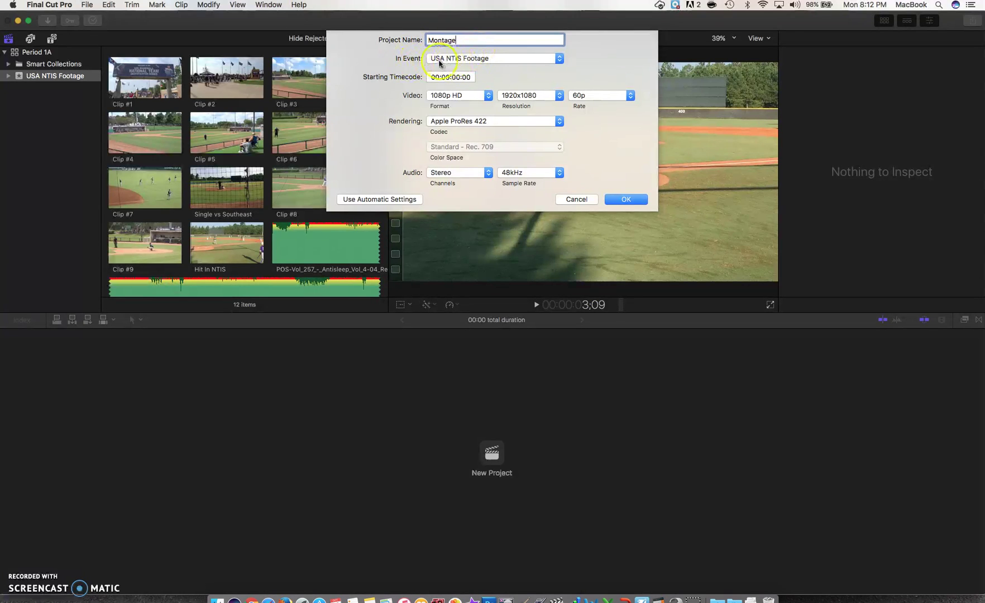
pyautogui.click(454, 62)
pyautogui.click(622, 199)
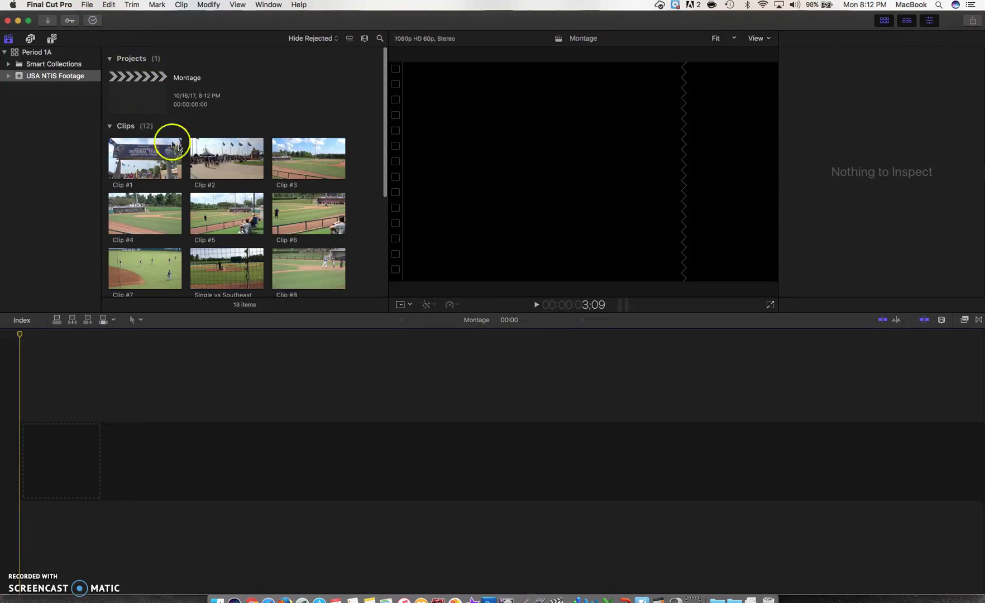
# Step: Preview Clip #2, then show the empty Montage project in the viewer
pyautogui.click(212, 170)
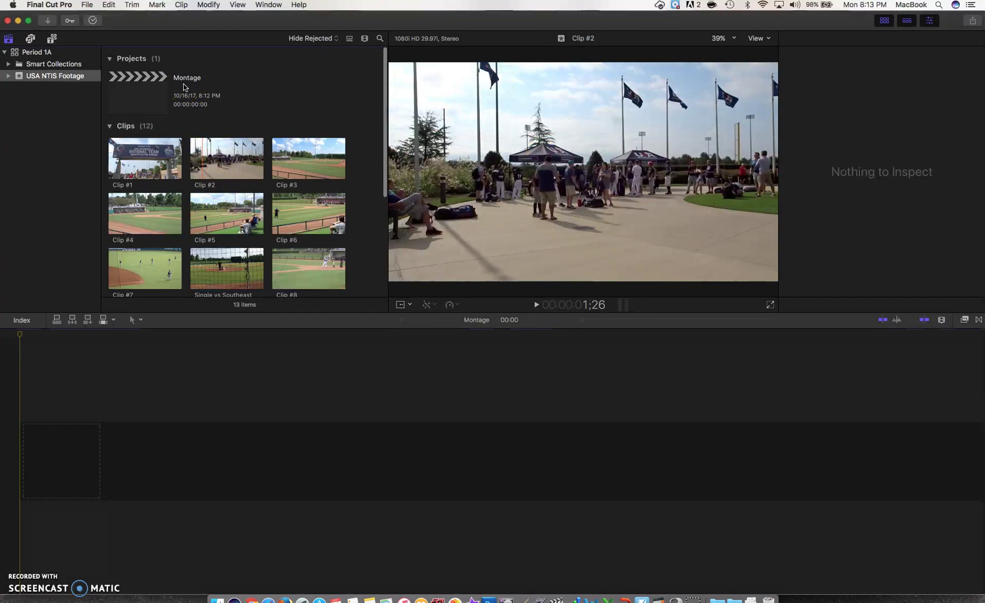
pyautogui.click(184, 83)
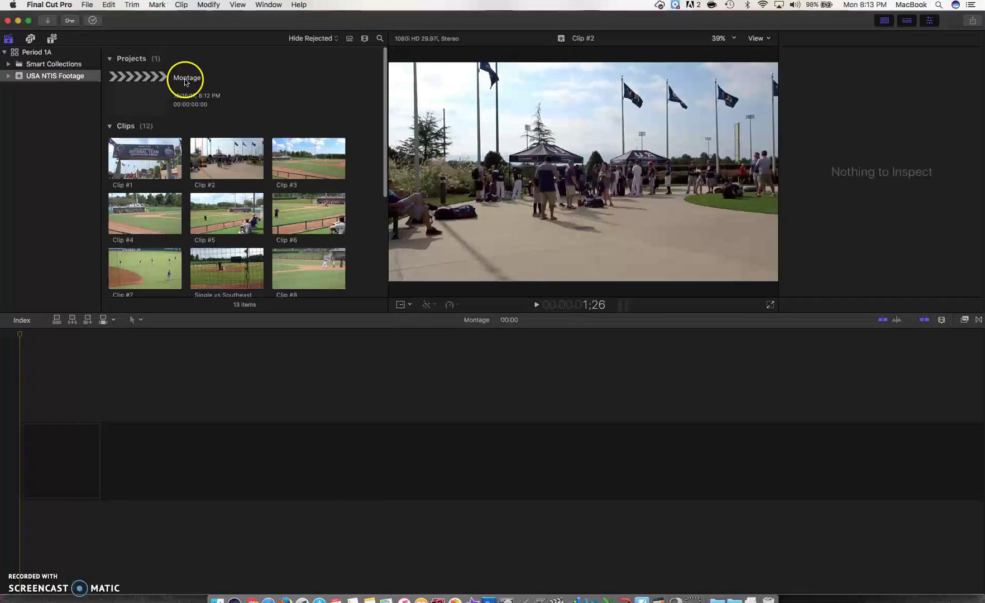